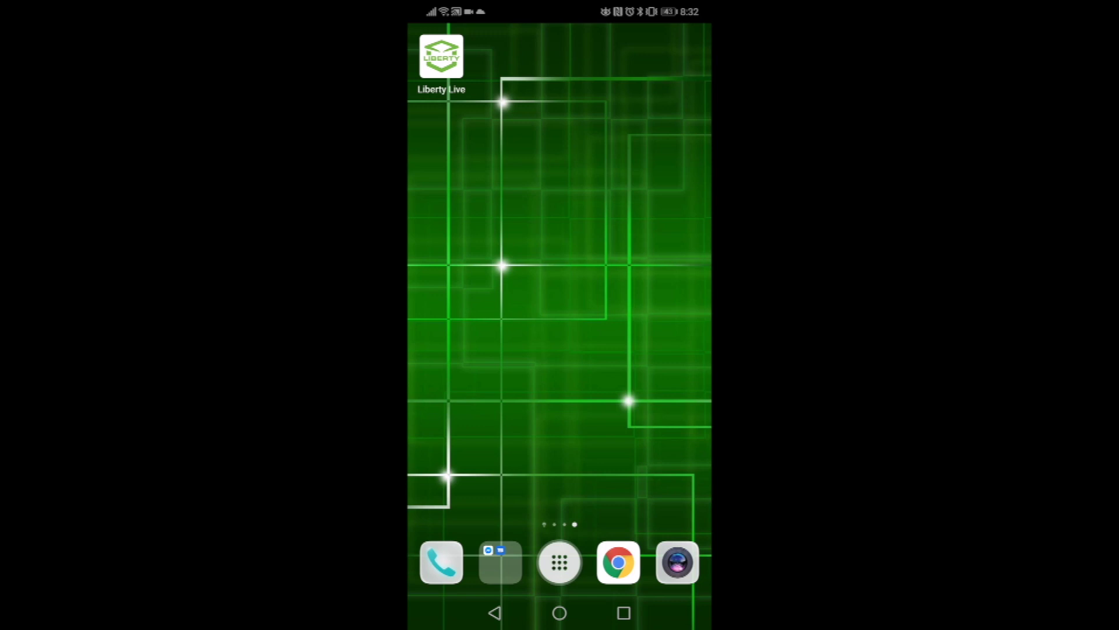
Bring up the recent apps overview to reach the open Wi-Fi settings
left_click(624, 612)
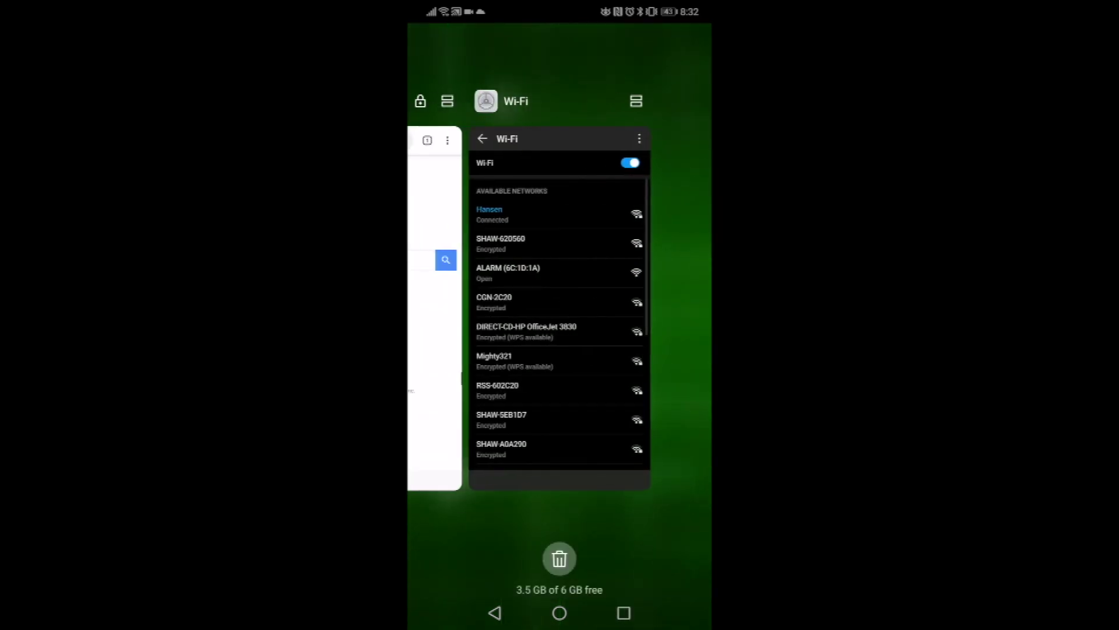
Confirm the phone is connected to the open ALARM network, then return home
left_click(560, 306)
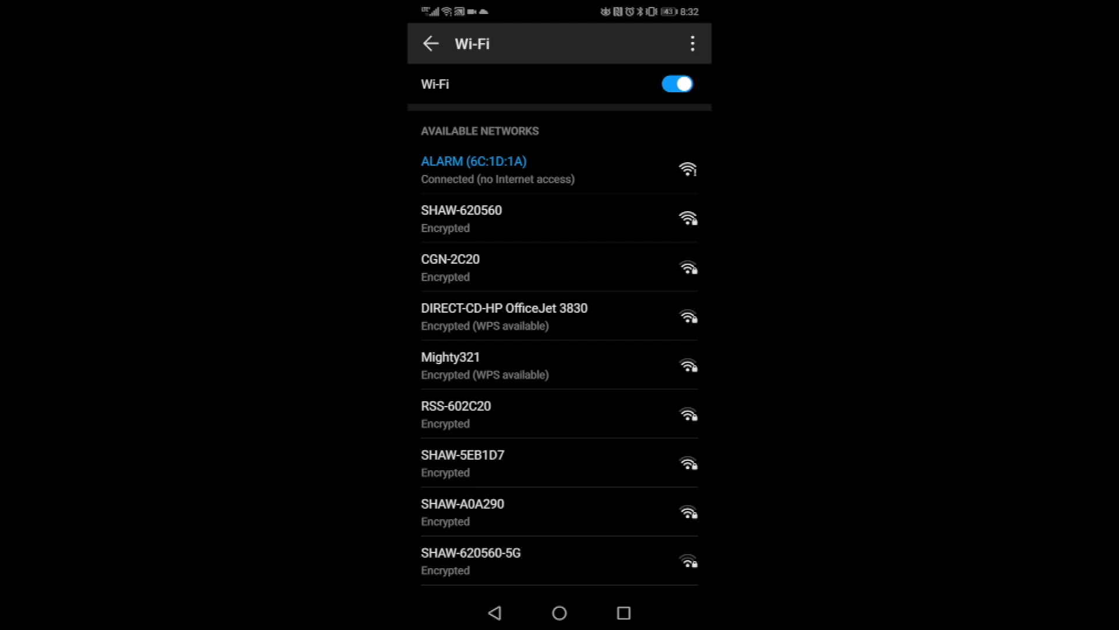
left_click(560, 612)
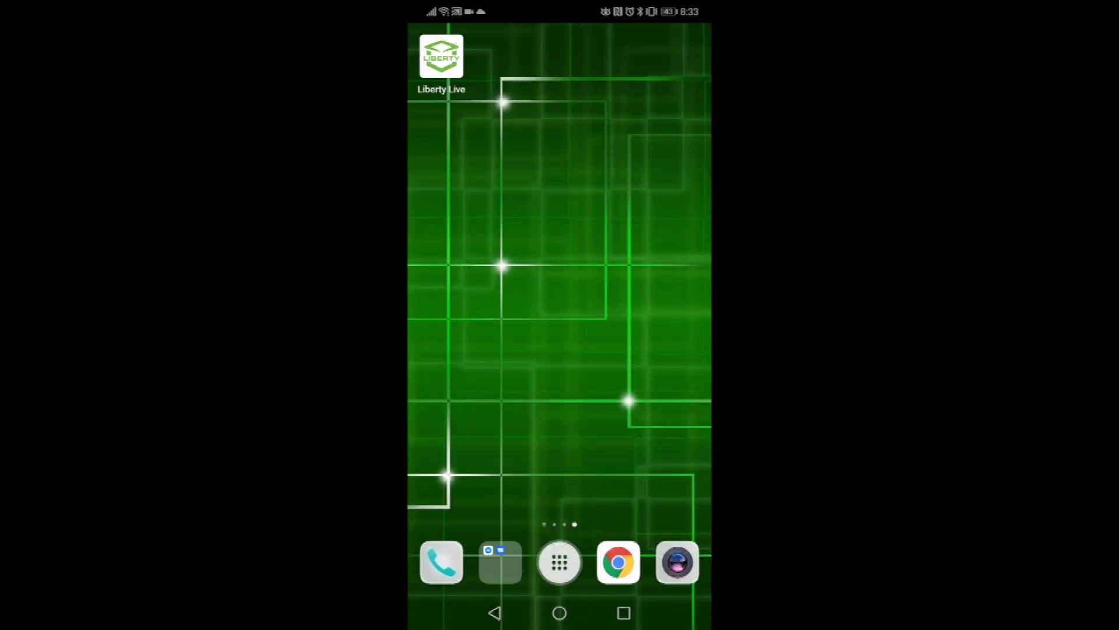
Load 192.168.1.1 in Chrome, choose English, and scan for Wi-Fi networks
left_click(619, 562)
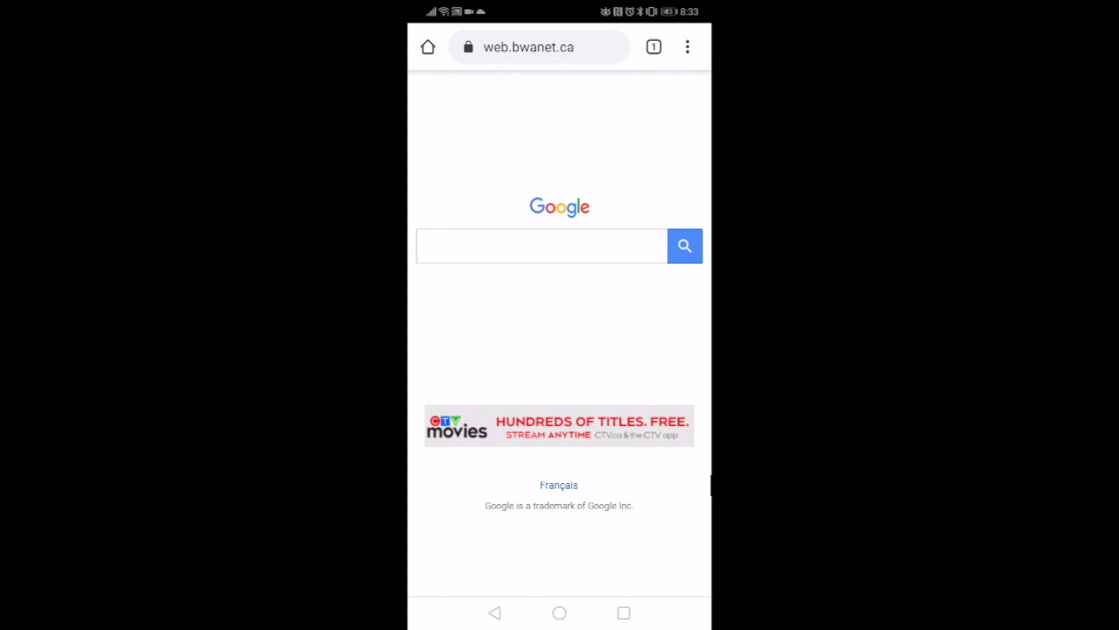
left_click(528, 47)
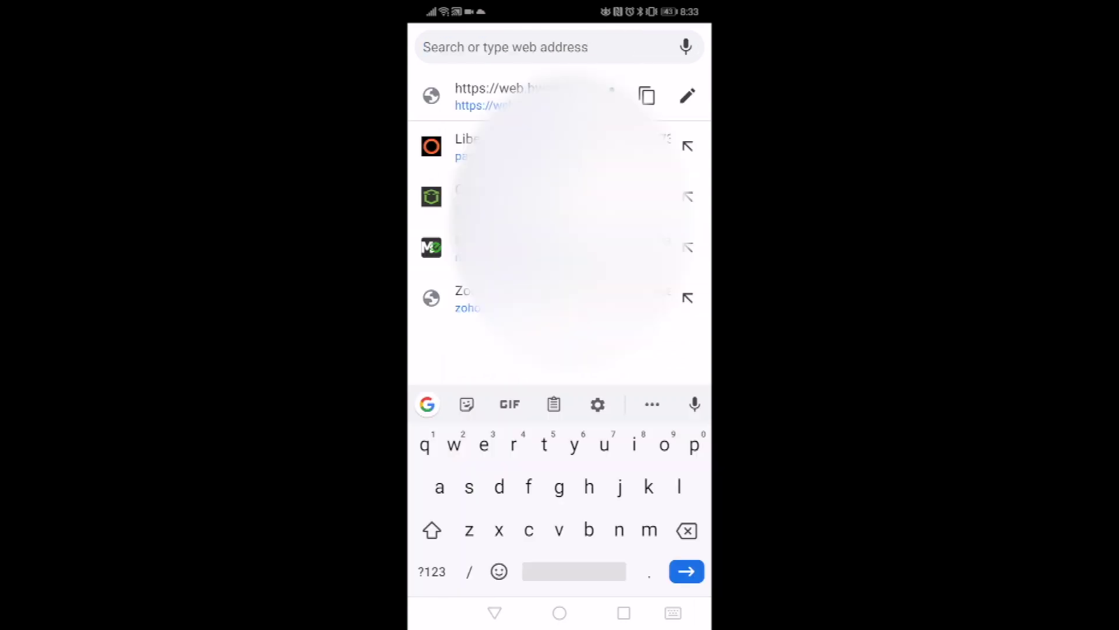
left_click(429, 572)
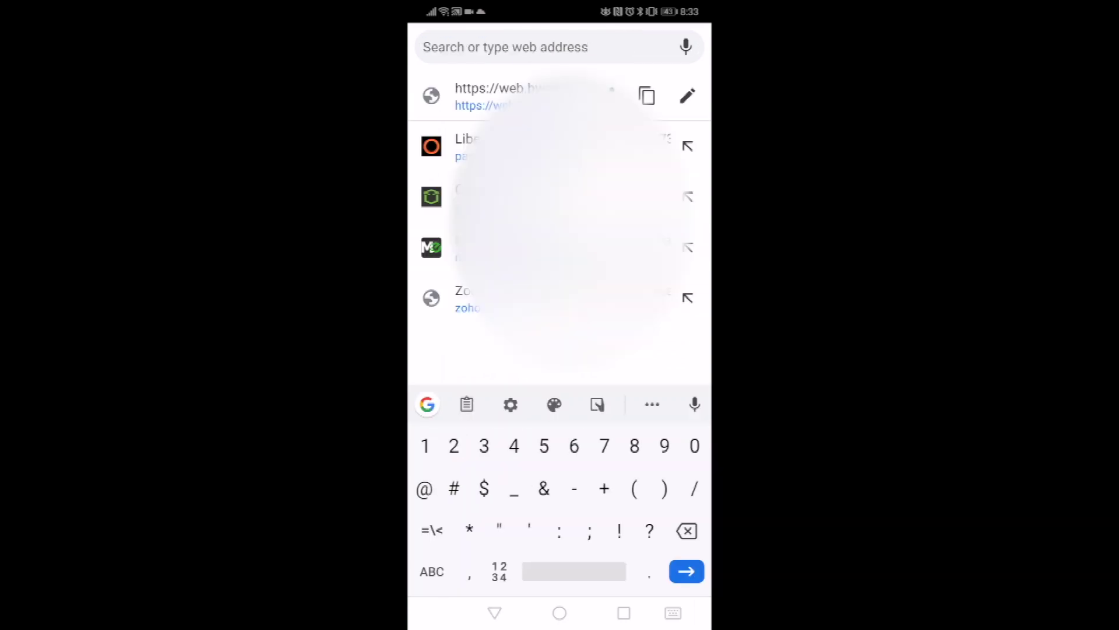
type("19")
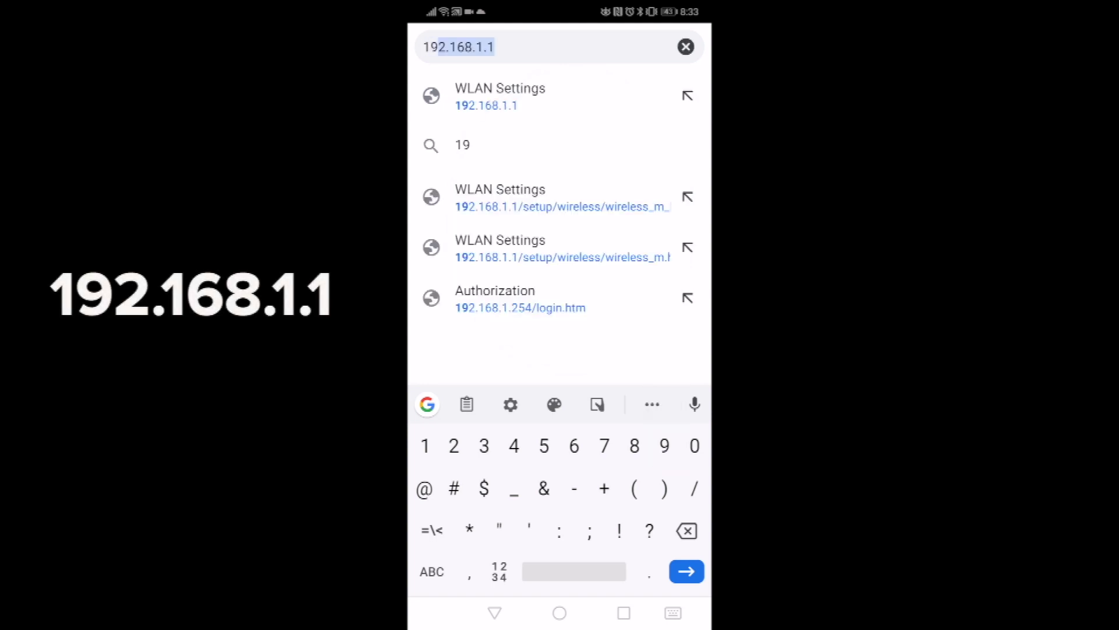
type("2.168.1.1")
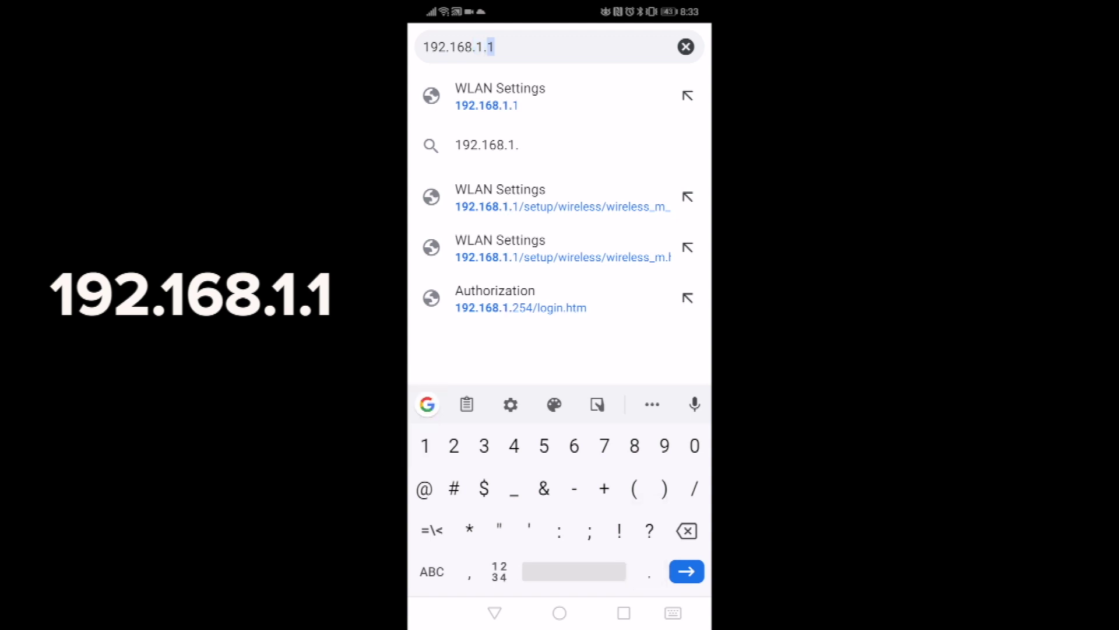
key("Return")
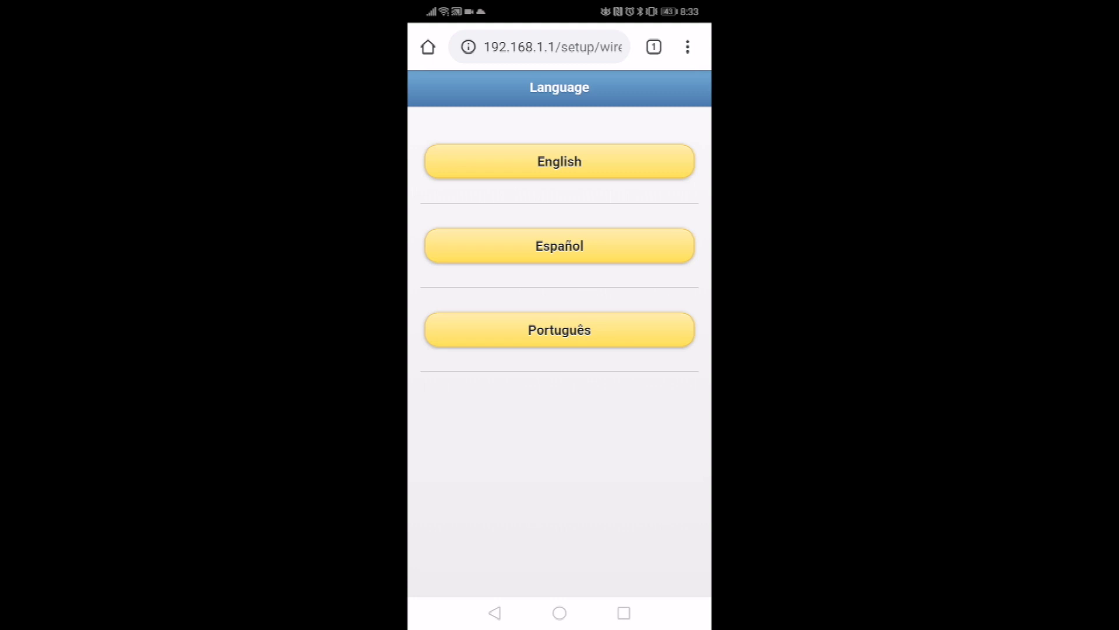
left_click(560, 160)
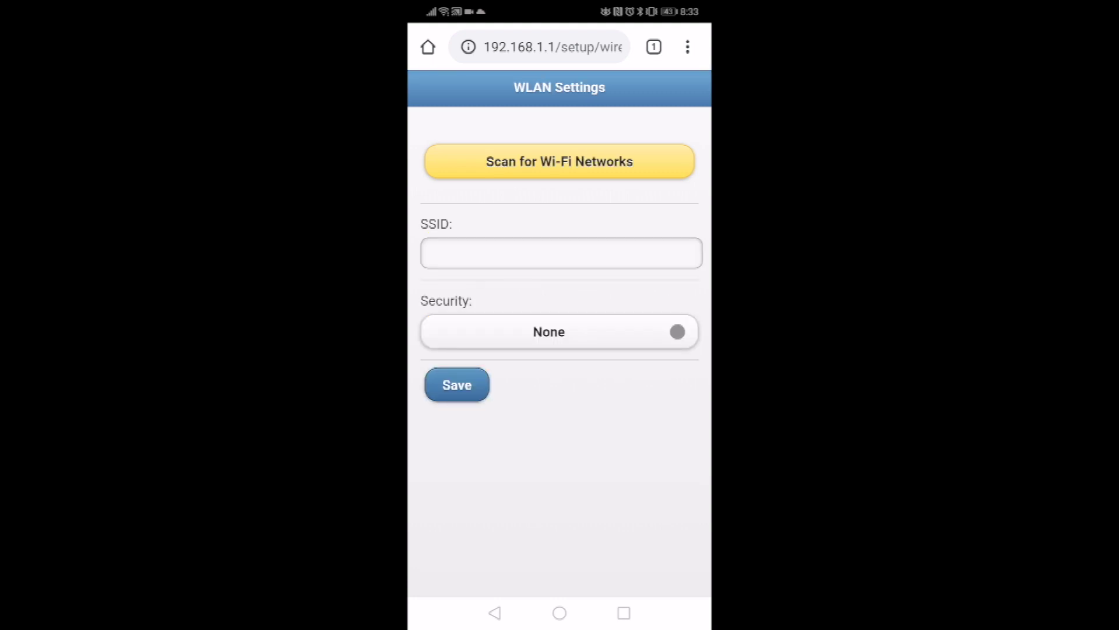
left_click(561, 160)
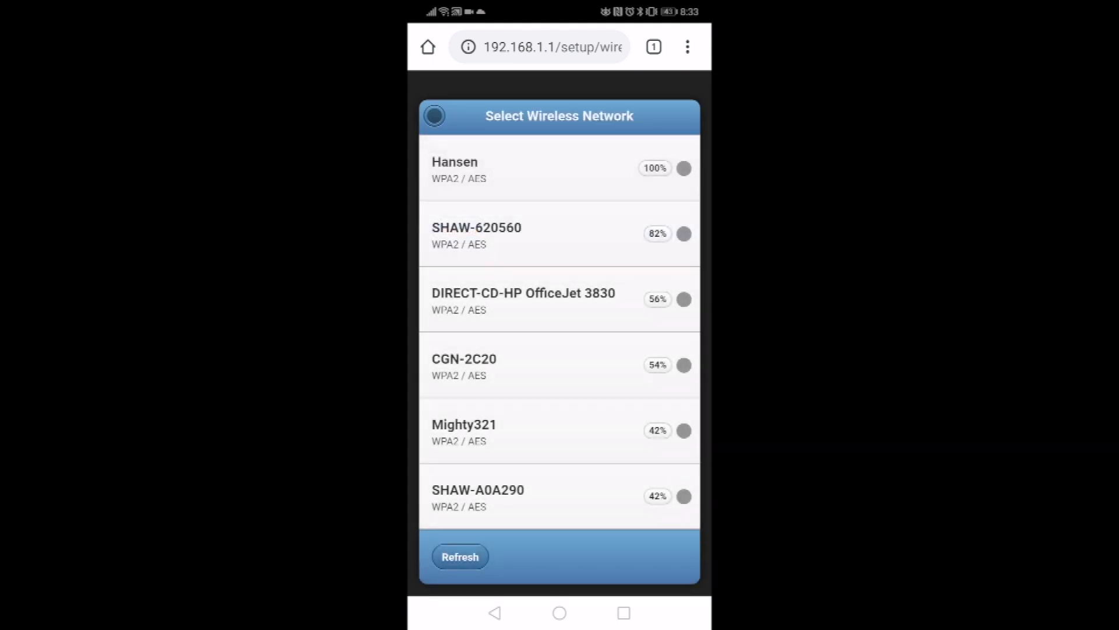
Select the Hansen network, autofill its security key, then save and acknowledge
left_click(525, 167)
left_click(560, 497)
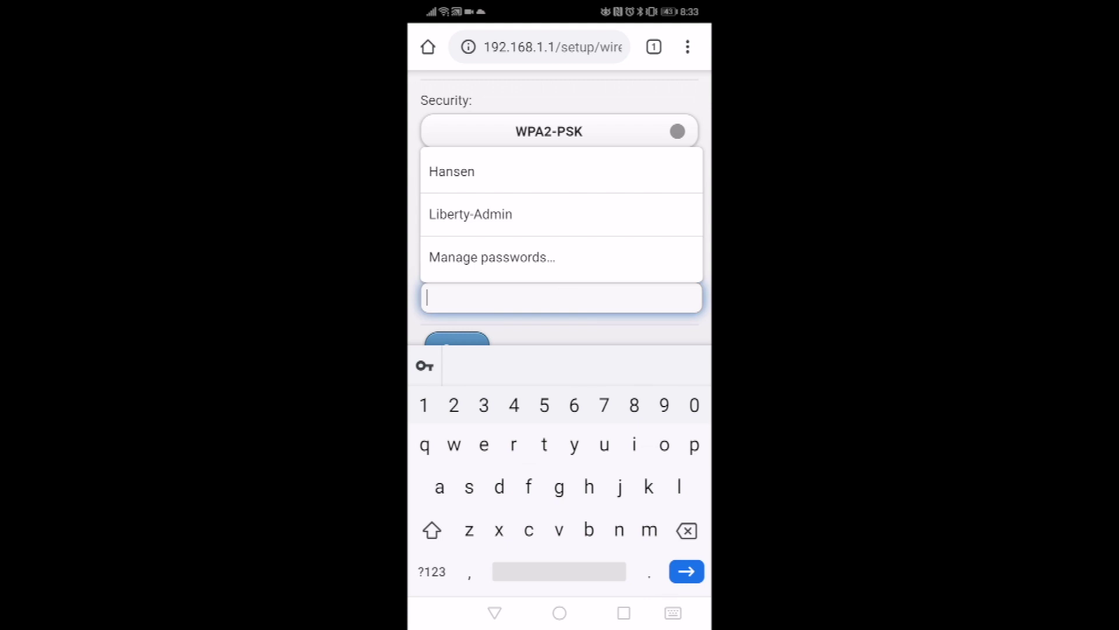
left_click(560, 172)
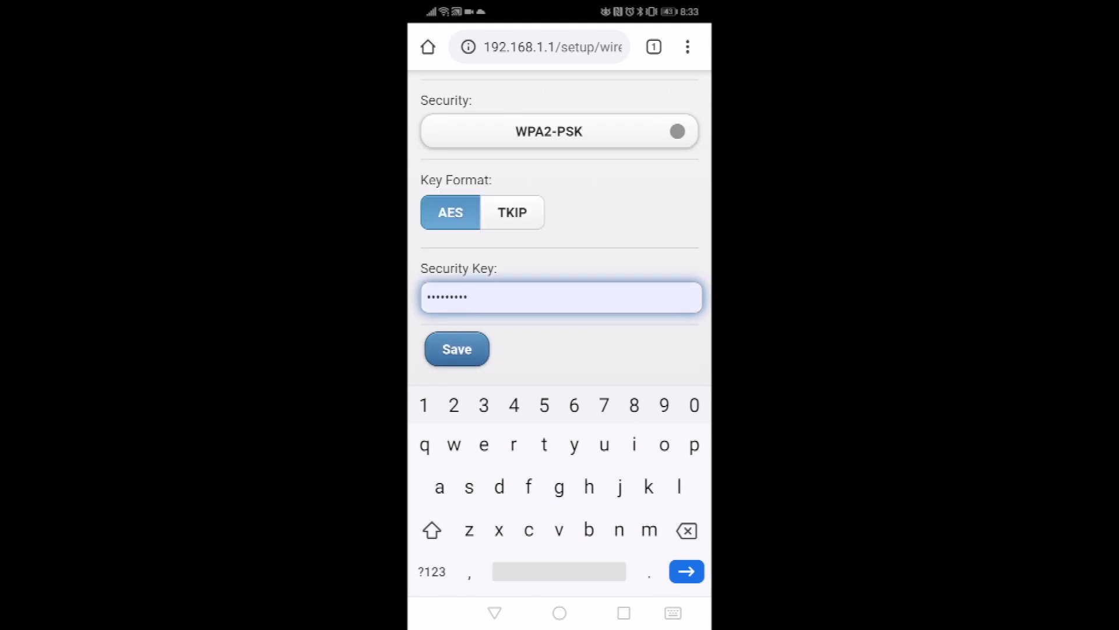
key("Escape")
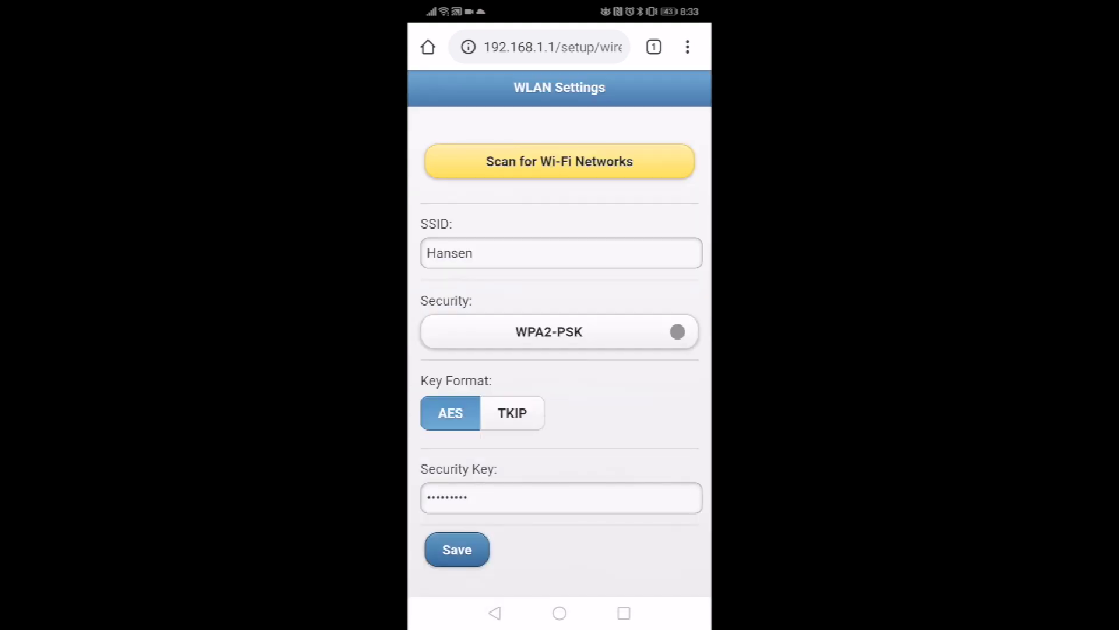
left_click(457, 550)
left_click(654, 386)
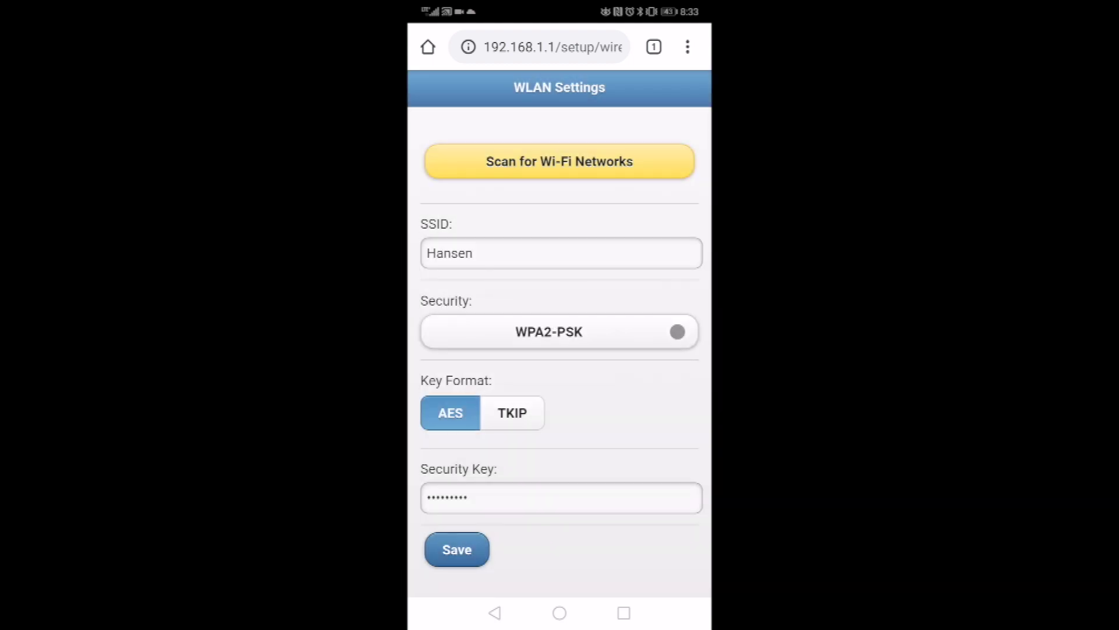